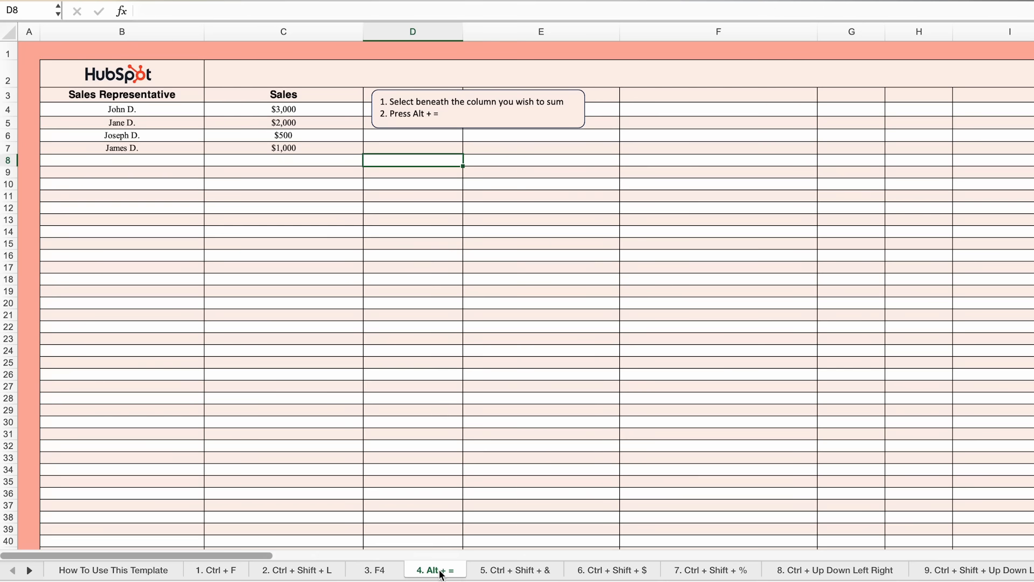
Open the "5. Ctrl + Shift + &" example sheet in the shortcuts workbook to view its border instructions
click(512, 573)
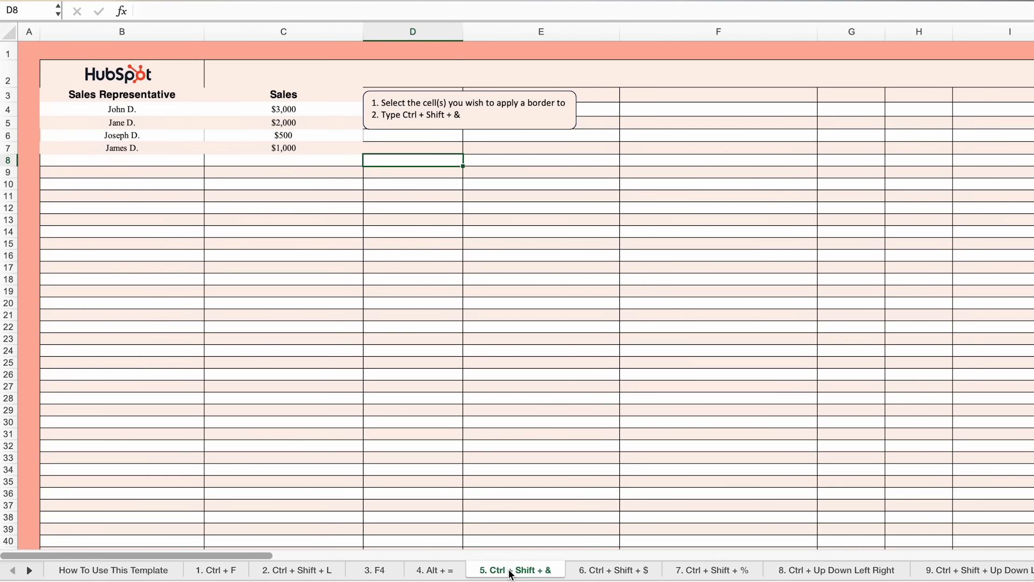
key(ctrl+Page_Down)
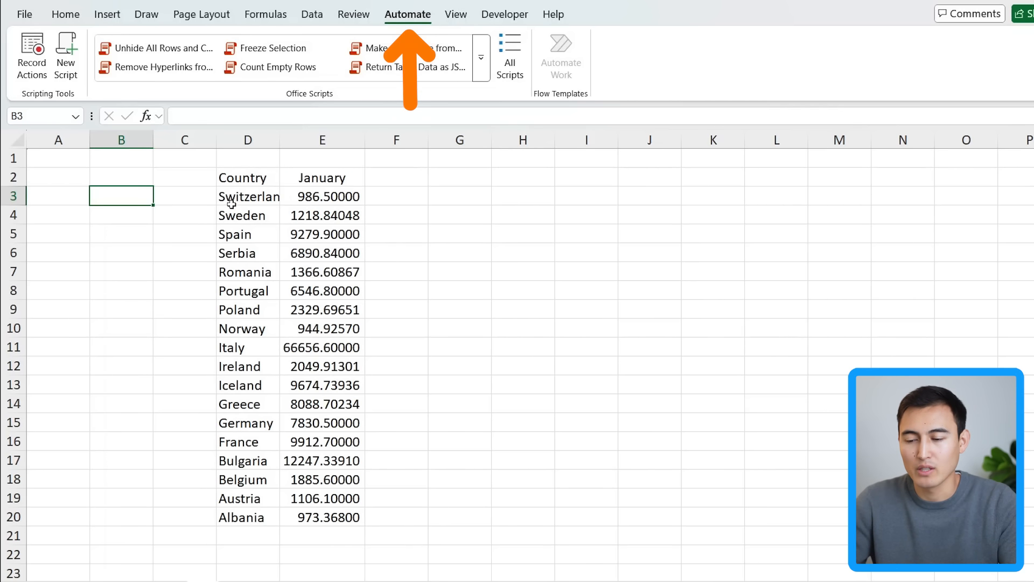
drag(252, 181, 248, 272)
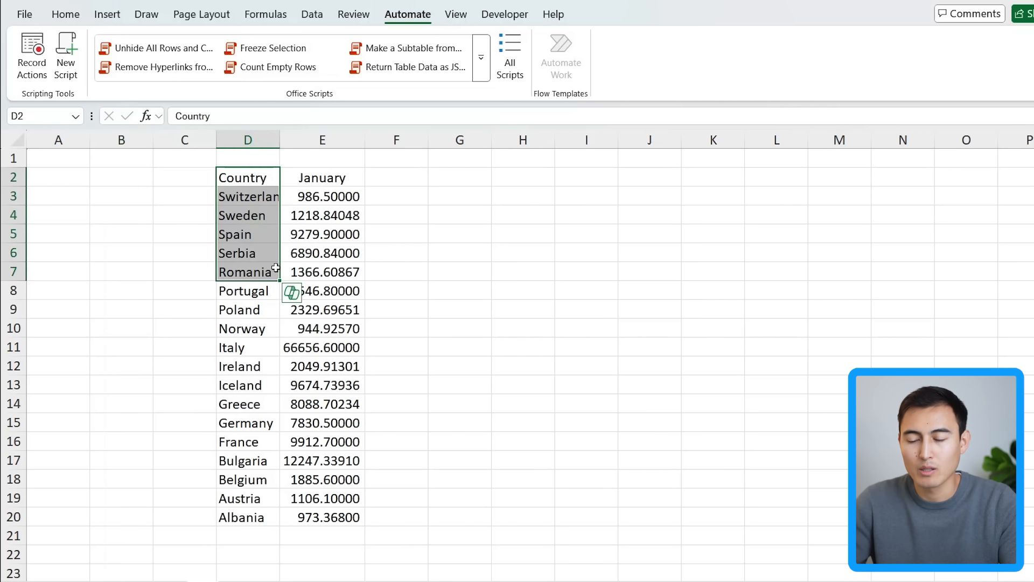
click(243, 198)
click(329, 199)
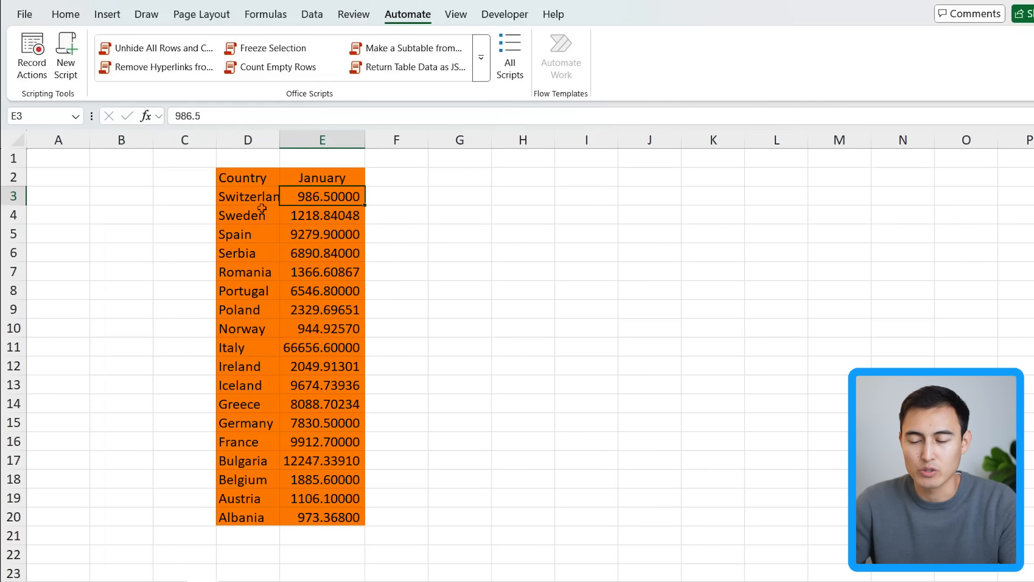
click(334, 178)
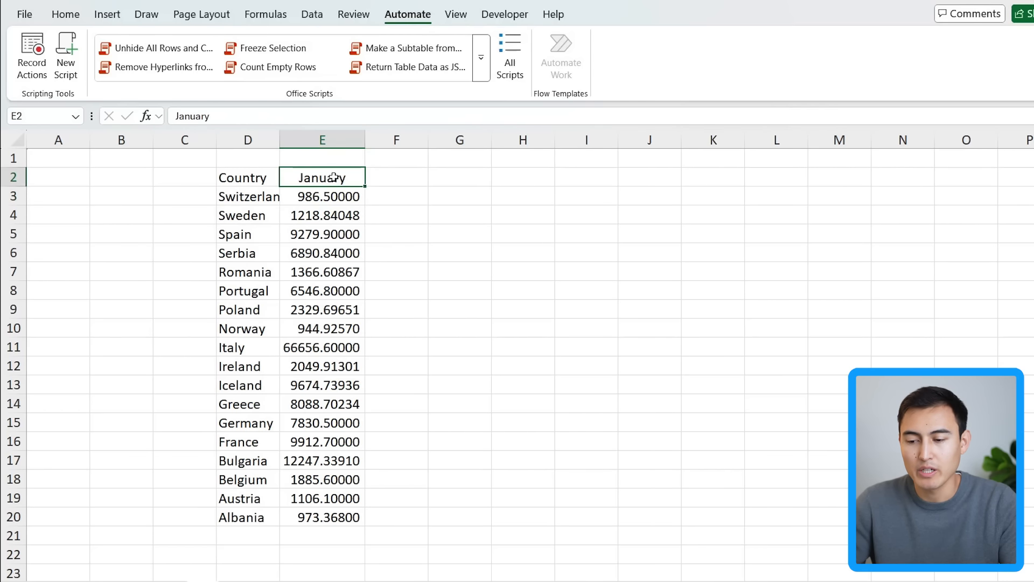
key(ctrl+Page_Down)
key(ctrl+Page_Up)
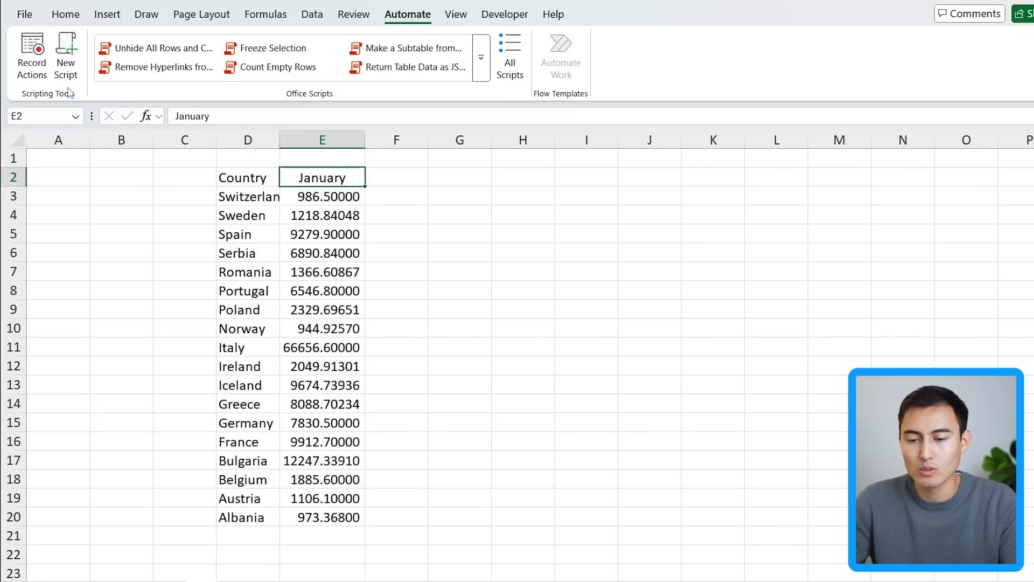
Start recording actions on the January worksheet as an automation script
click(35, 51)
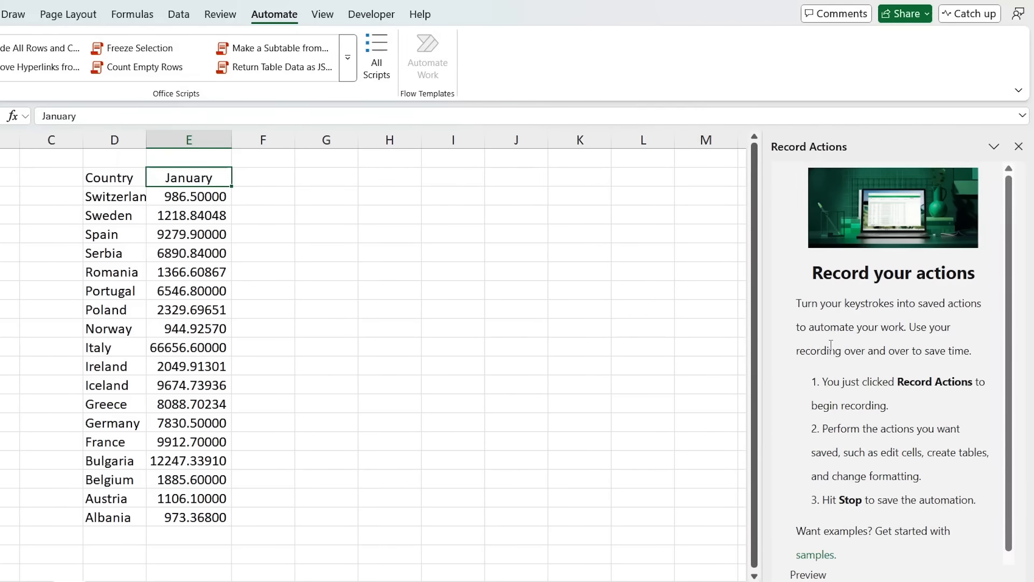
scroll(875, 376, down, 1)
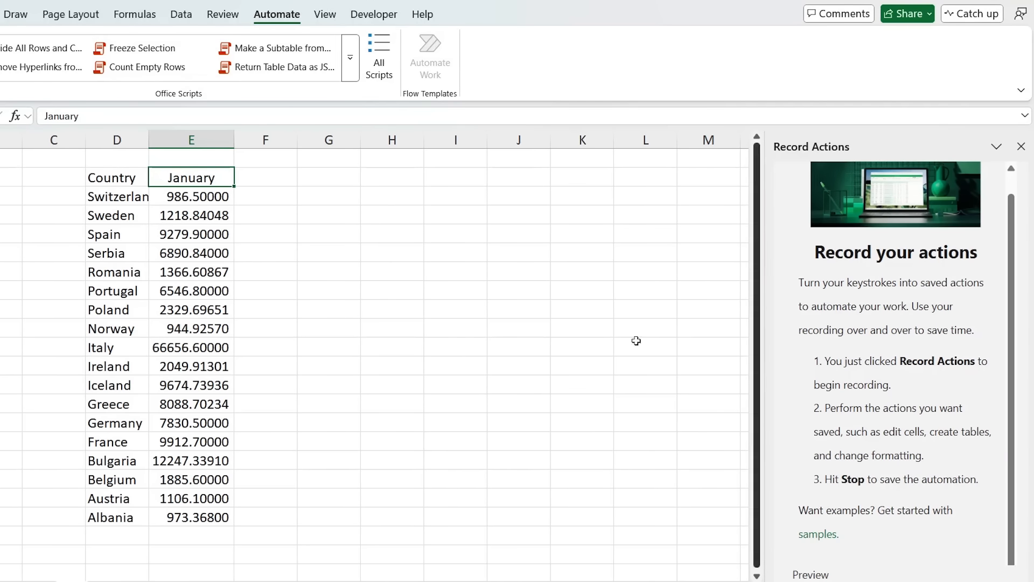
Format the header cells D2:E2 with a dark blue fill and bold white text
click(108, 184)
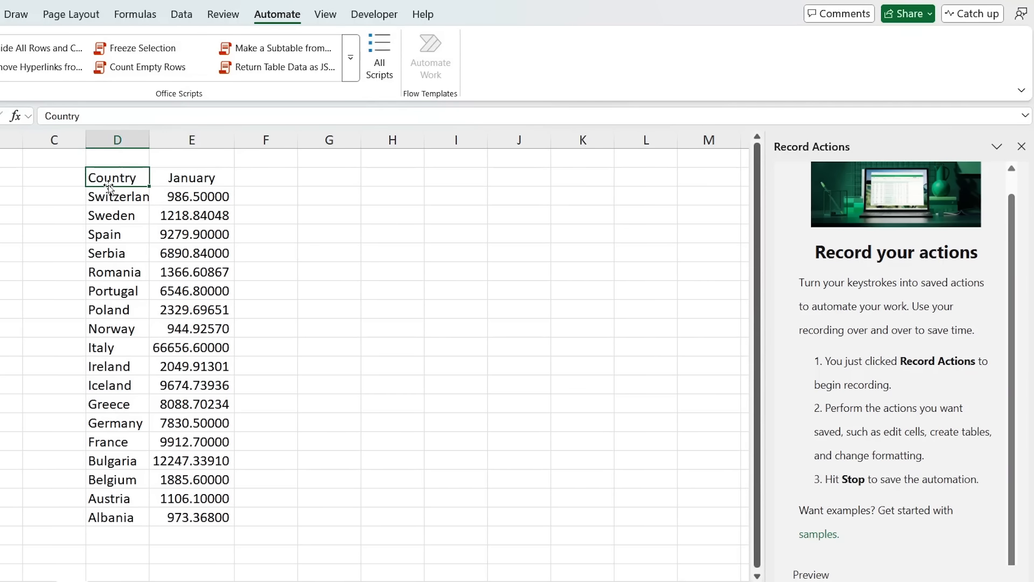
key(ctrl+shift+Right)
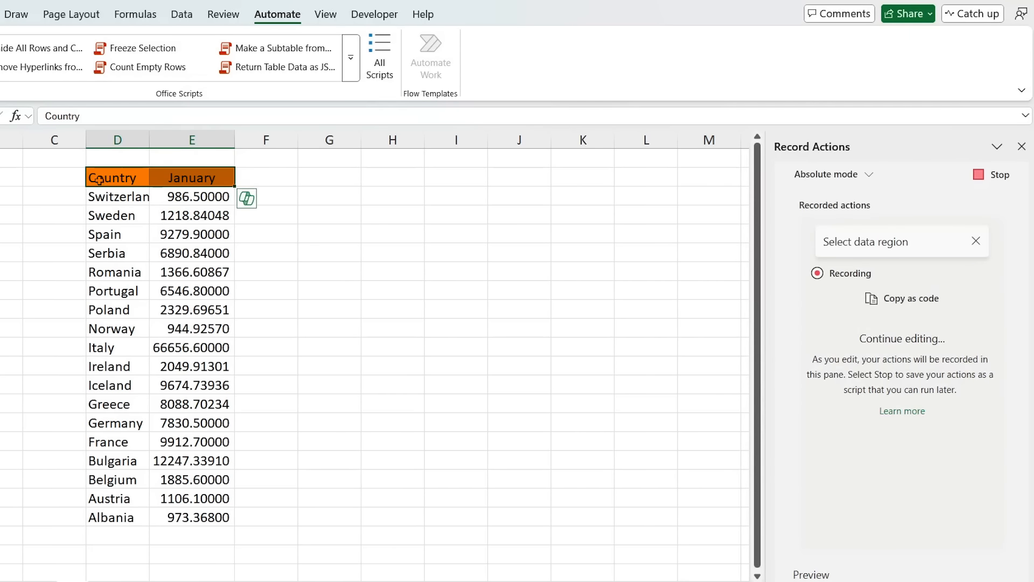
click(0, 14)
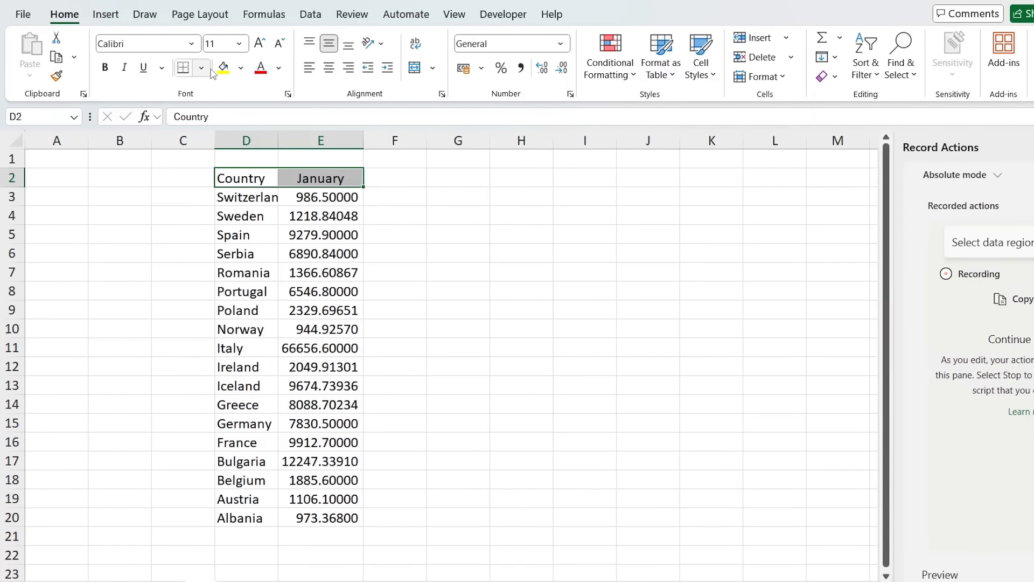
click(242, 69)
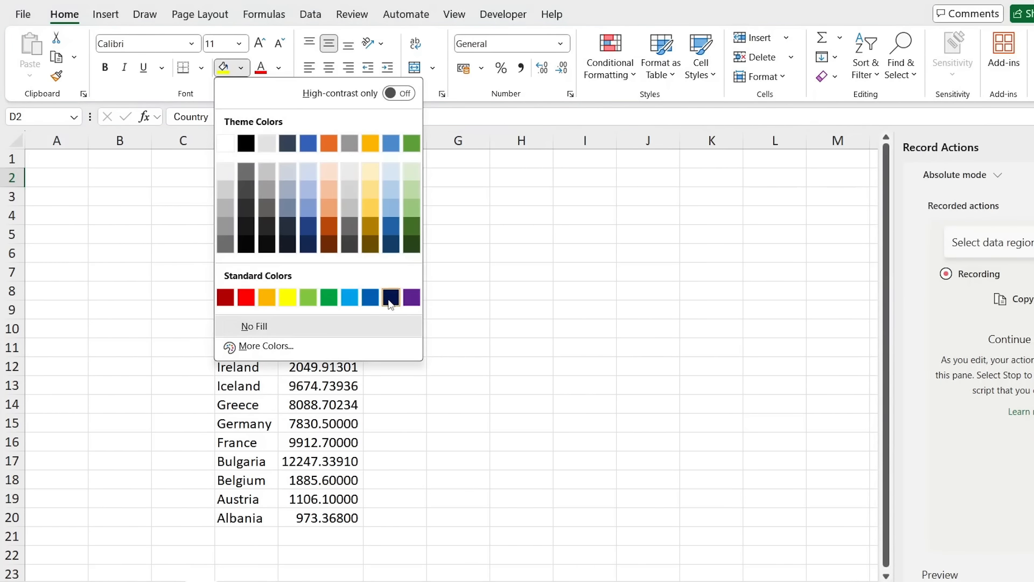
click(391, 298)
click(279, 68)
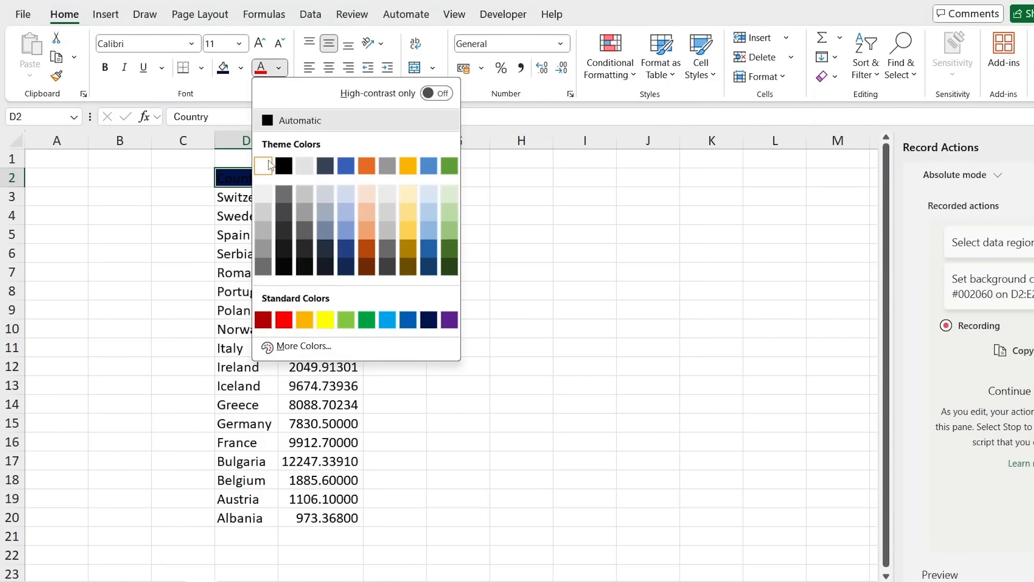
click(263, 165)
key(ctrl+b)
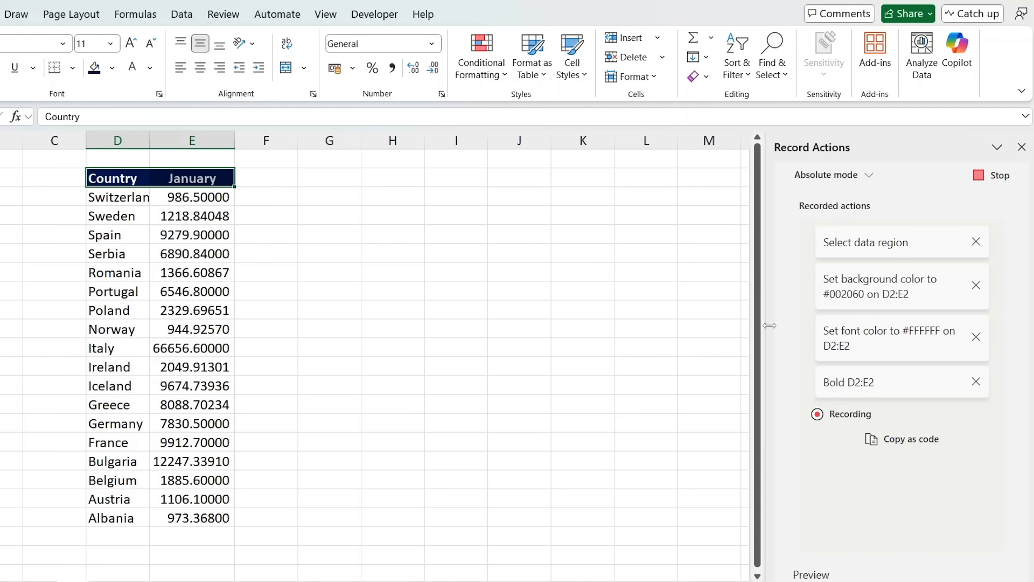
Format the January values in E3:E20 as numbers with 0 decimal places and a 1000 separator
drag(187, 201, 189, 515)
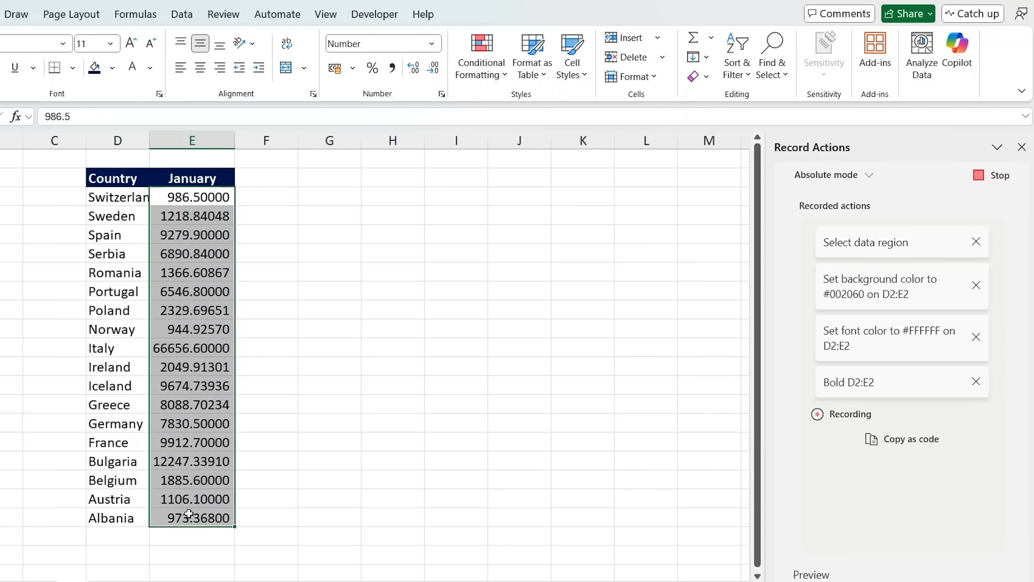
key(ctrl+1)
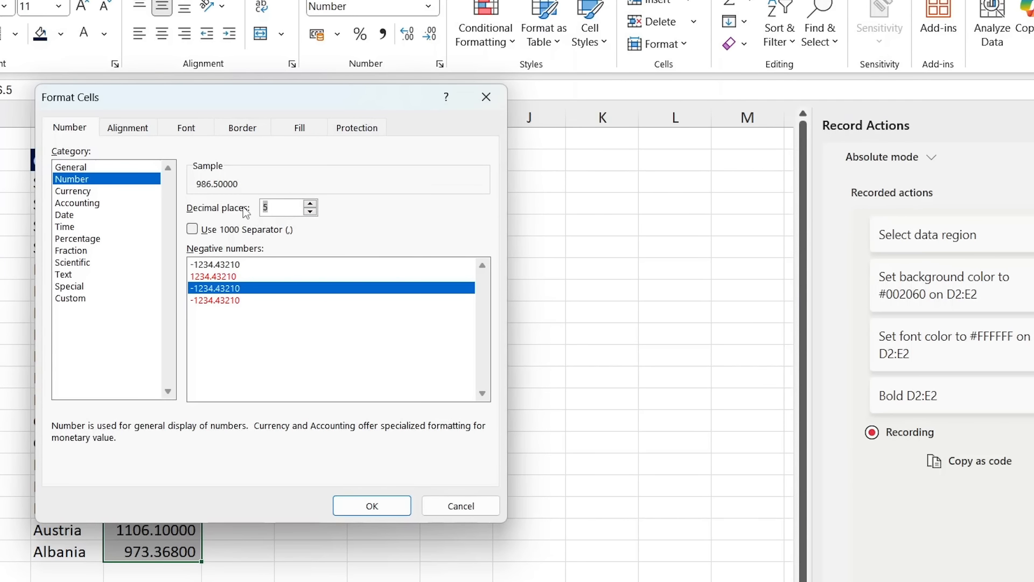
text(0)
click(192, 230)
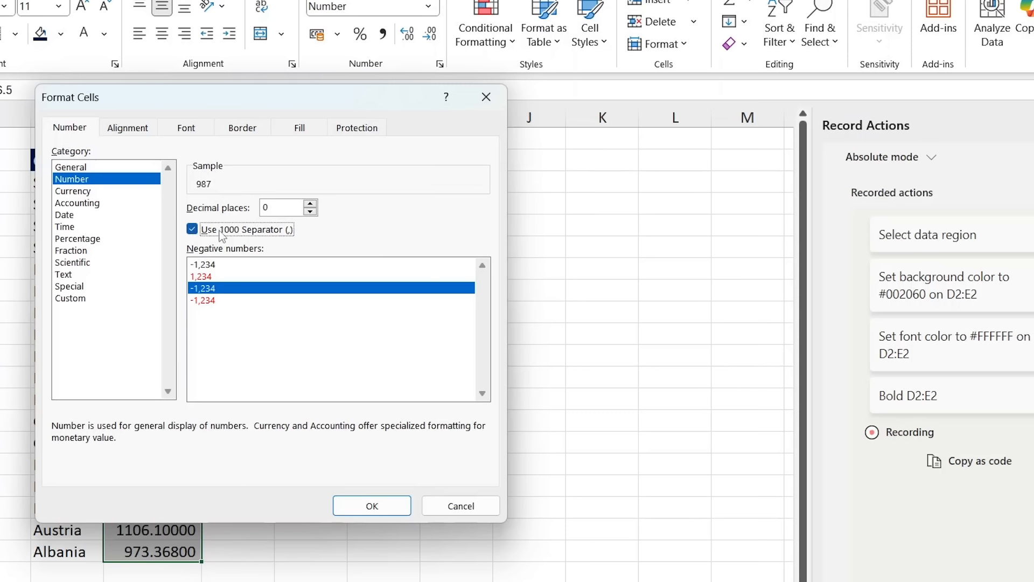
click(371, 505)
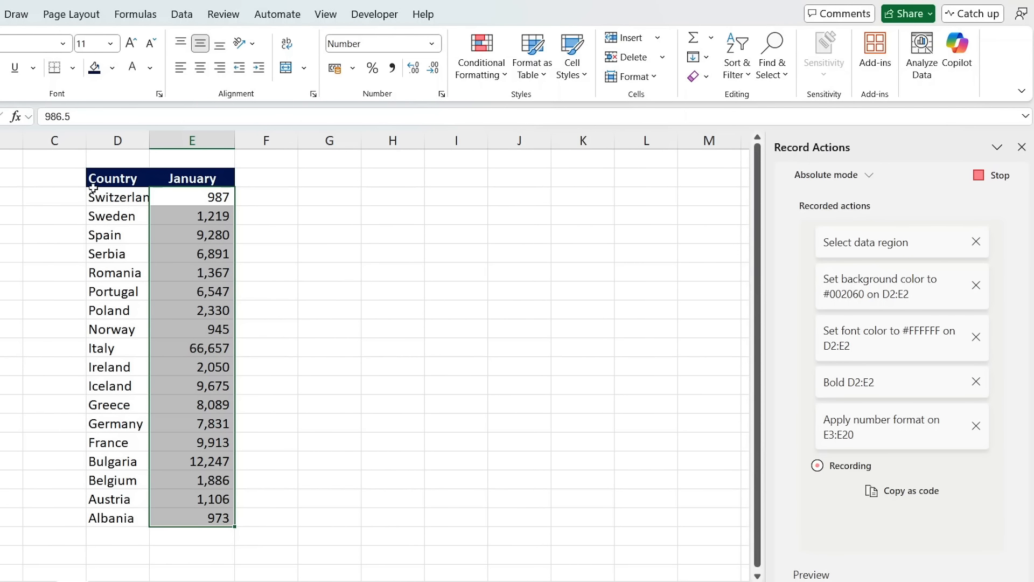
Add filters to the table header and sort the January column from largest to smallest
click(171, 174)
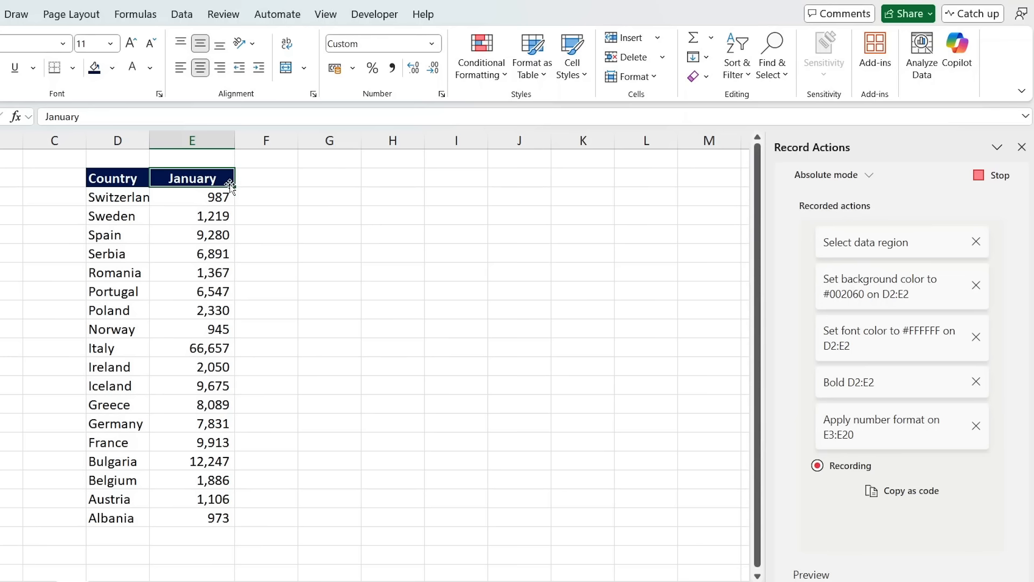
click(733, 76)
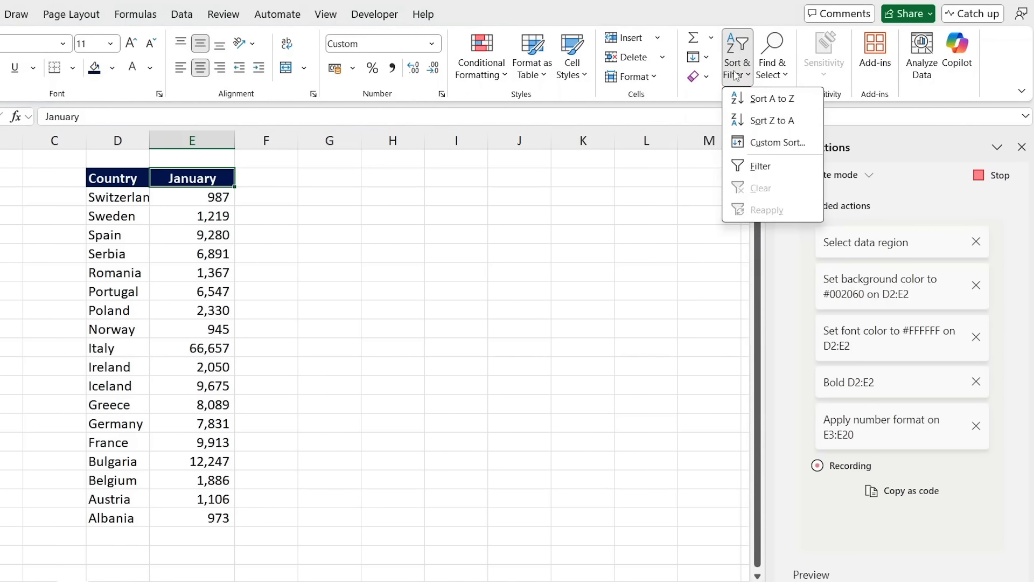
click(762, 167)
click(228, 179)
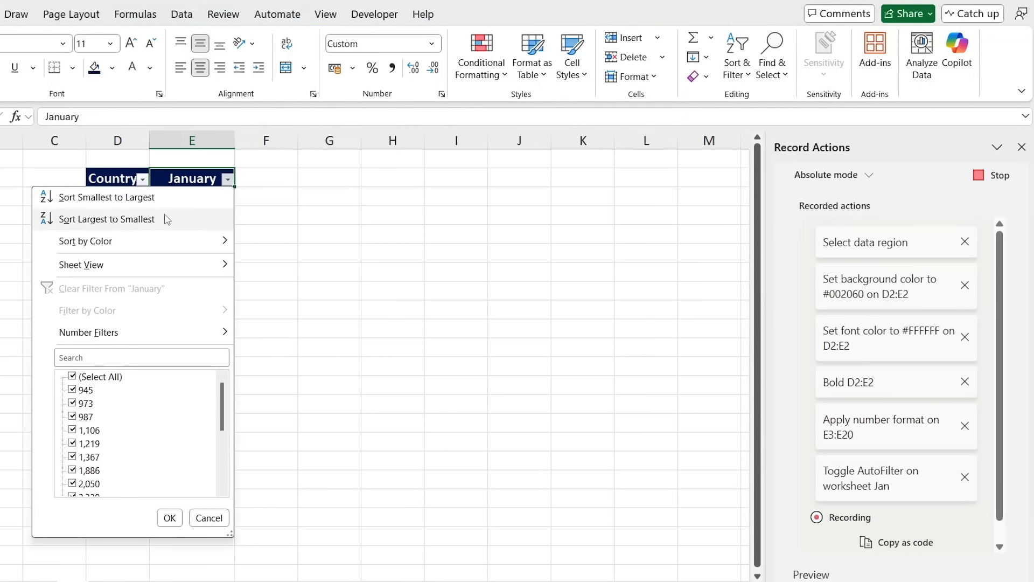
click(147, 220)
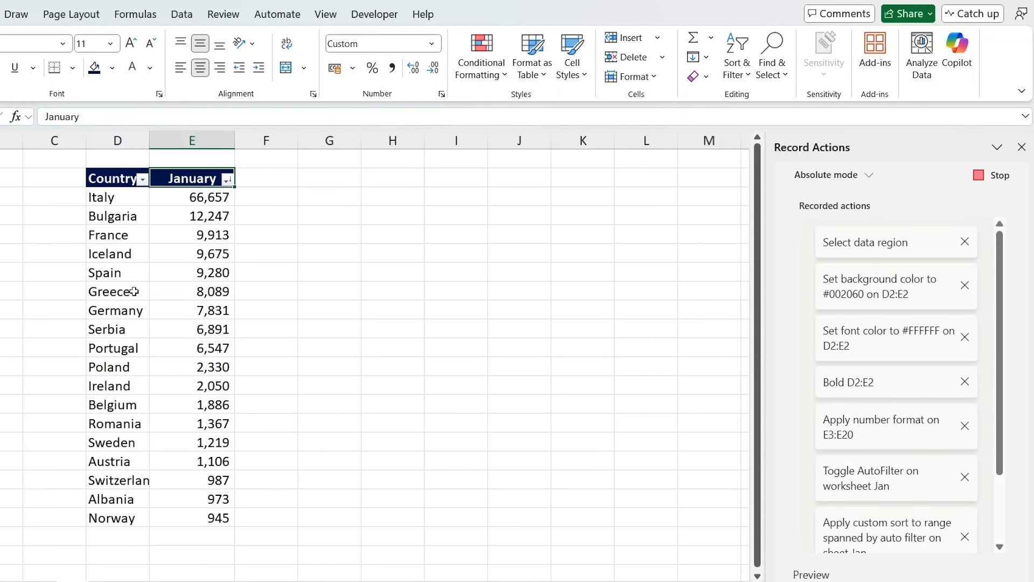
Insert the recommended clustered column chart for the whole country table and place it beside the data
key(Down)
key(Down)
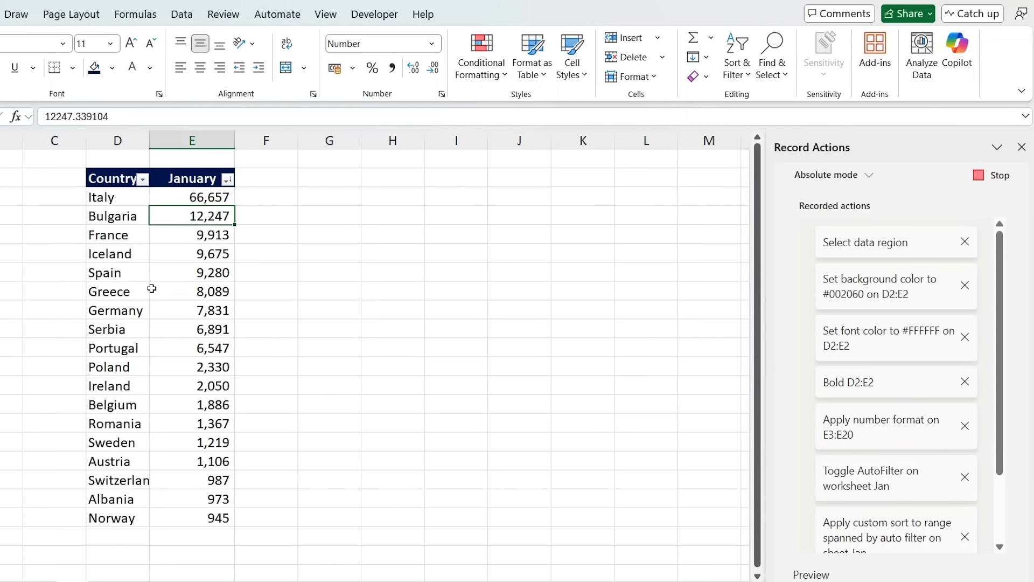
key(ctrl+a)
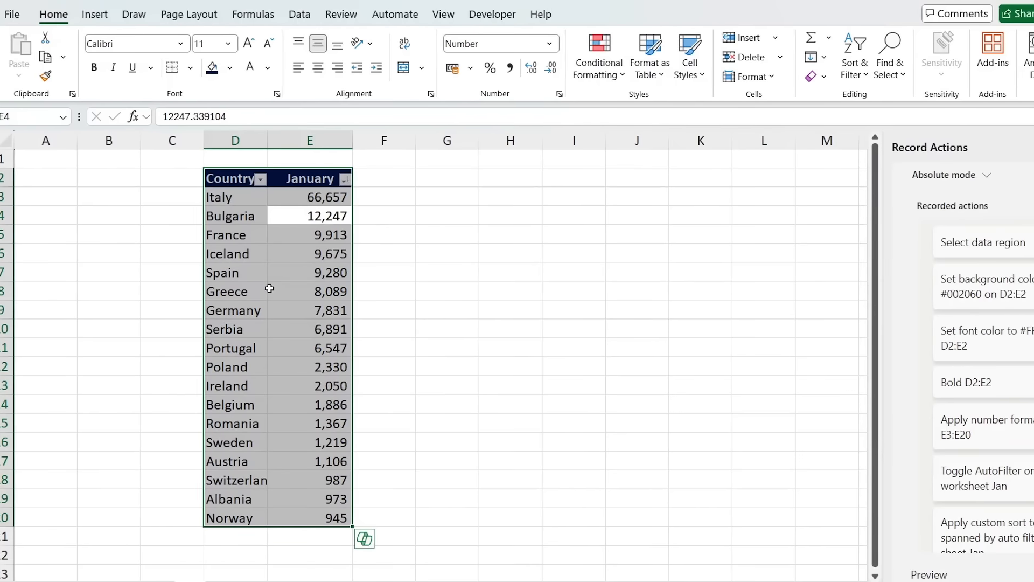
click(97, 22)
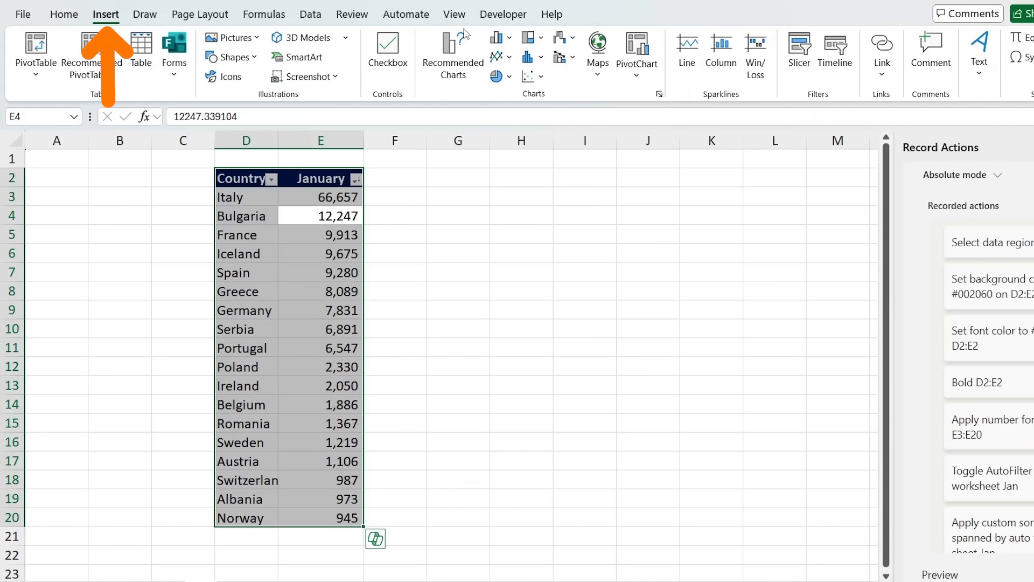
click(456, 51)
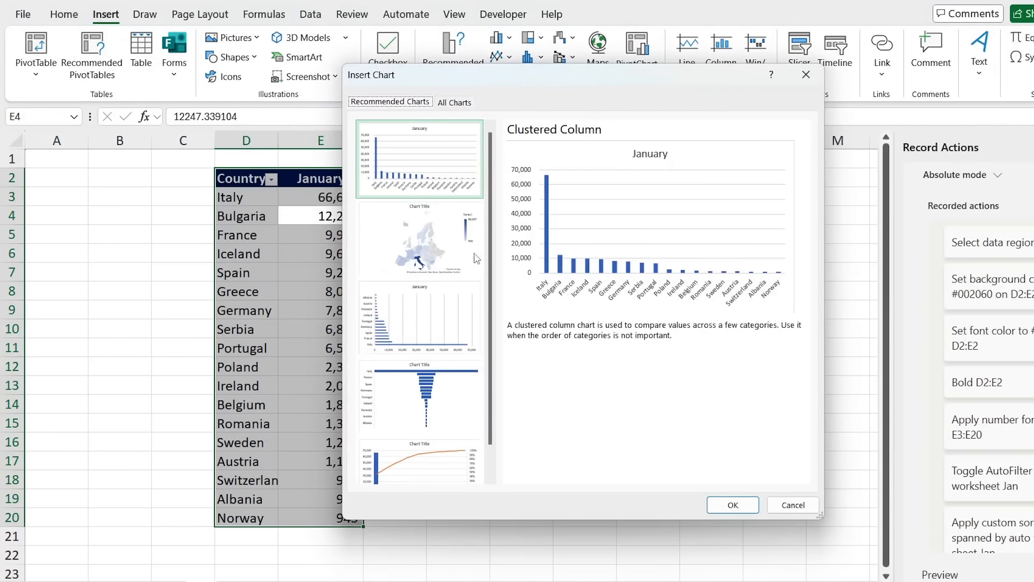
click(732, 504)
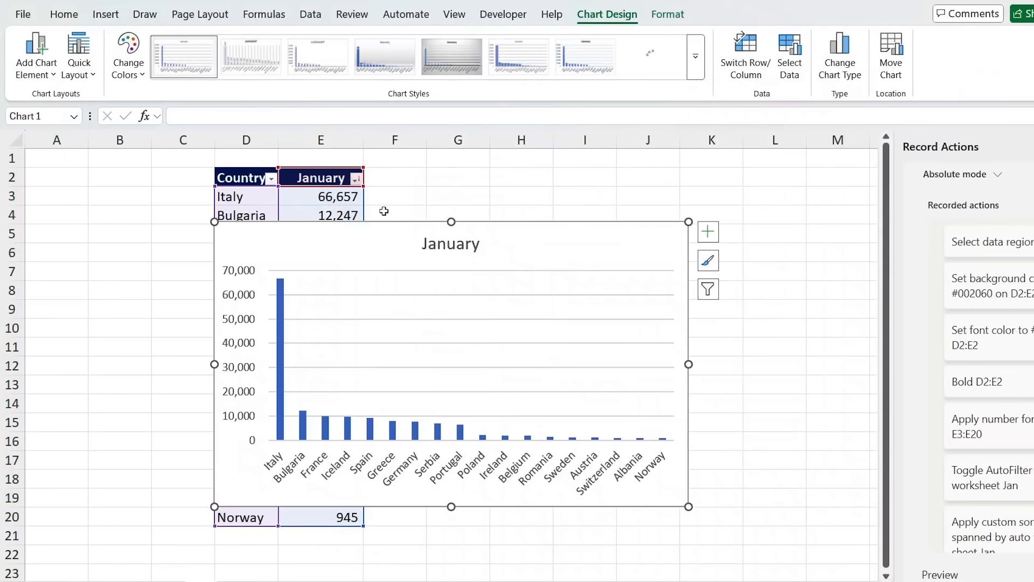
drag(381, 245, 591, 222)
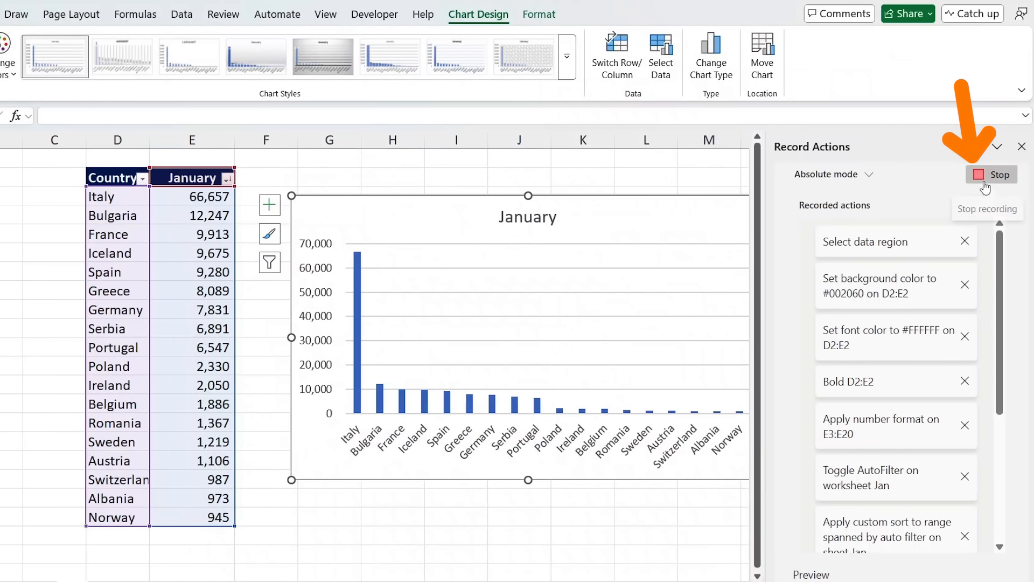
Stop the action recording and rename the recorded script as Format
click(985, 185)
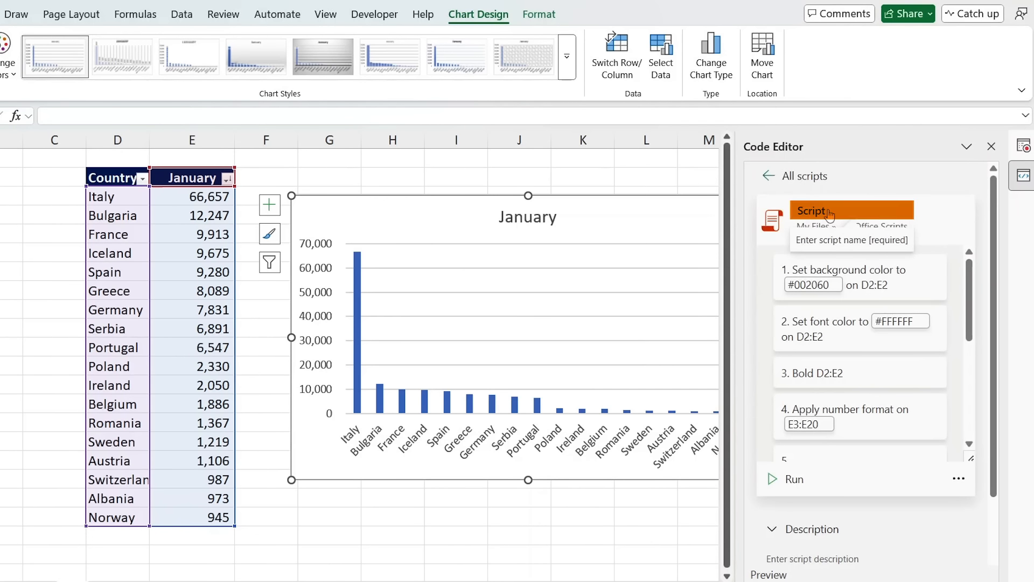
click(830, 214)
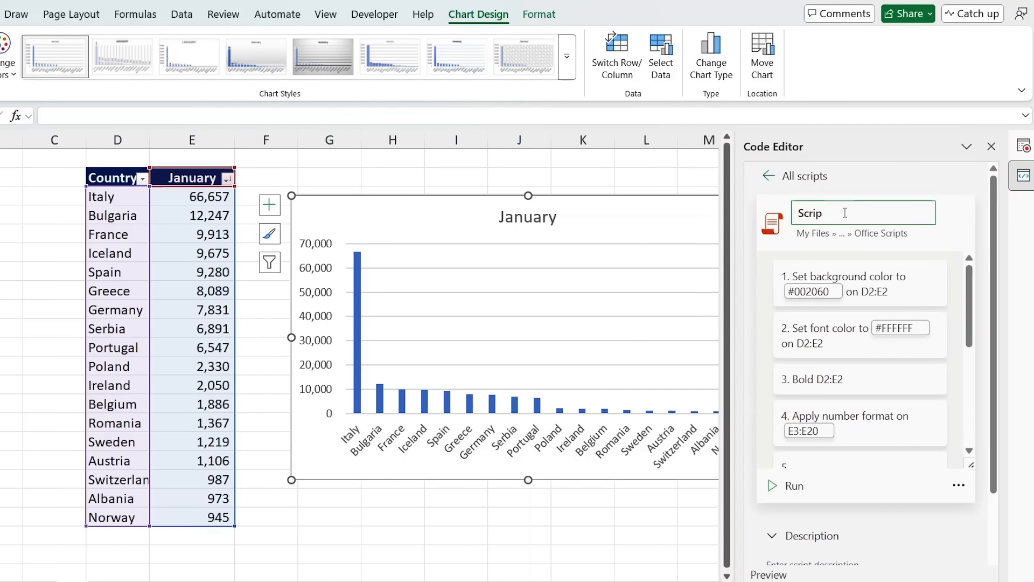
key(Return)
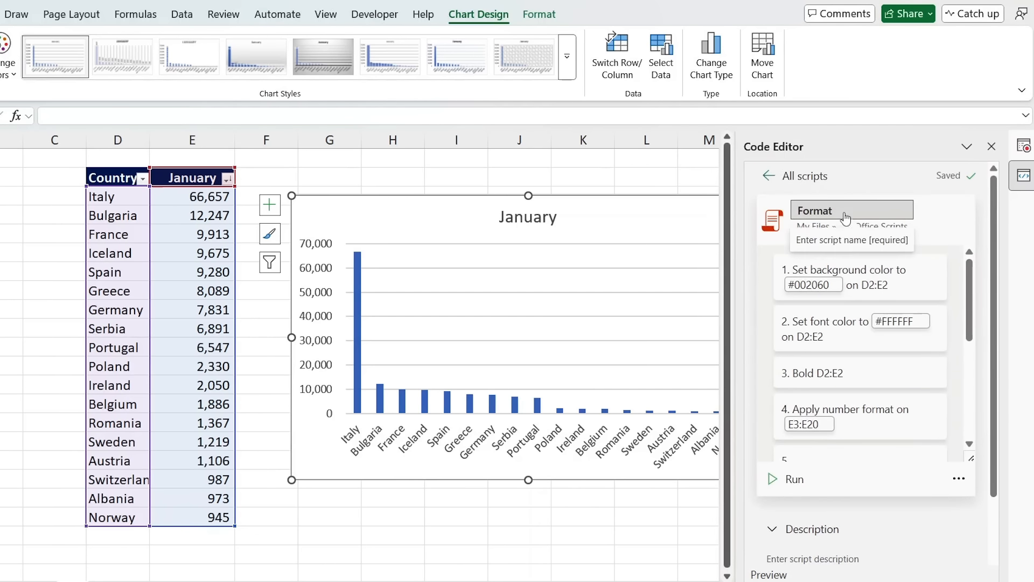
Look over the Format script's details, return to the script list and open the Feb worksheet
scroll(898, 483, down, 3)
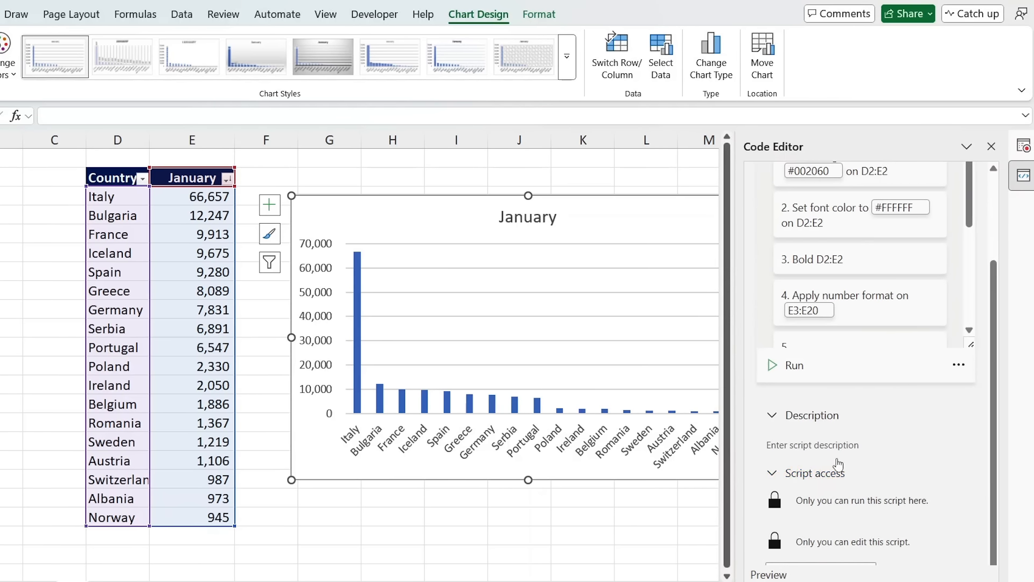
scroll(841, 458, up, 5)
click(770, 178)
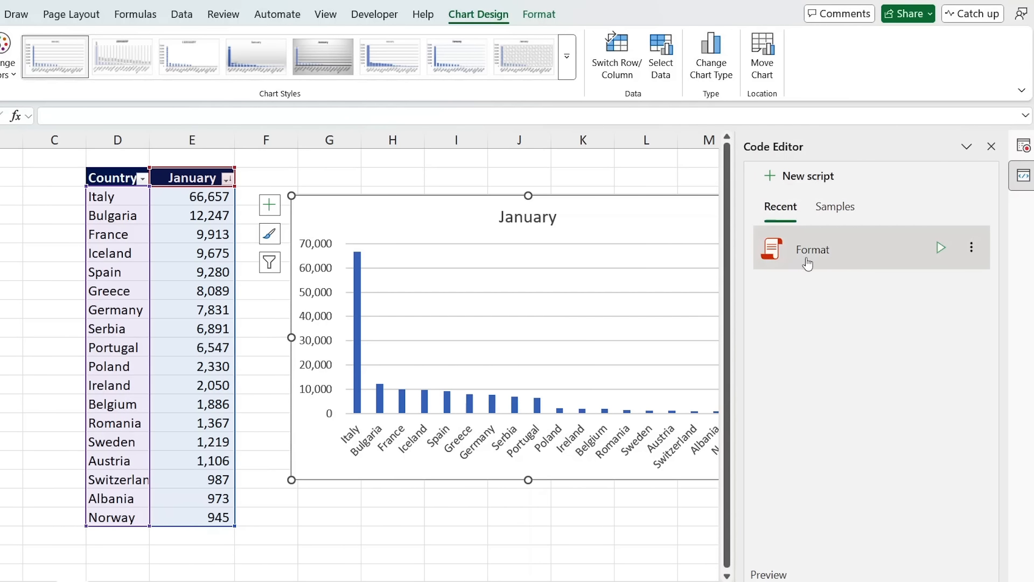
click(940, 249)
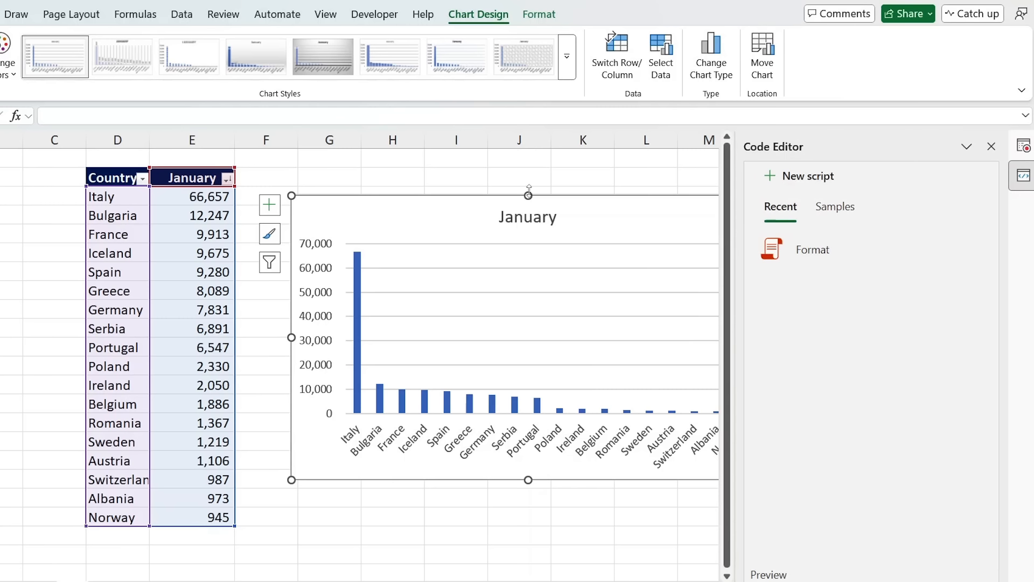
click(107, 568)
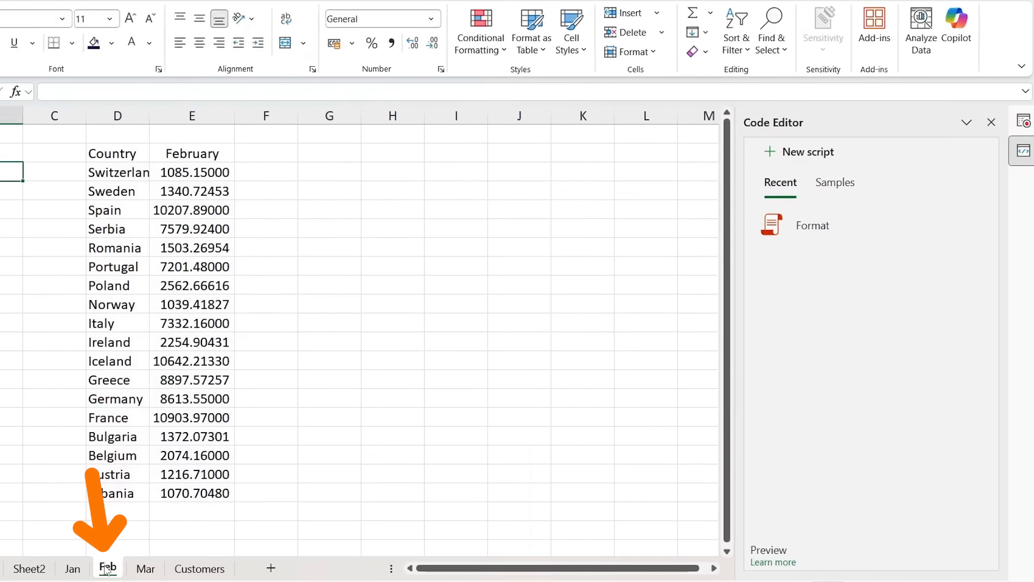
Run the Format script on the Feb sheet's country table, with the Country header cell selected, and deselect the resulting chart
click(104, 155)
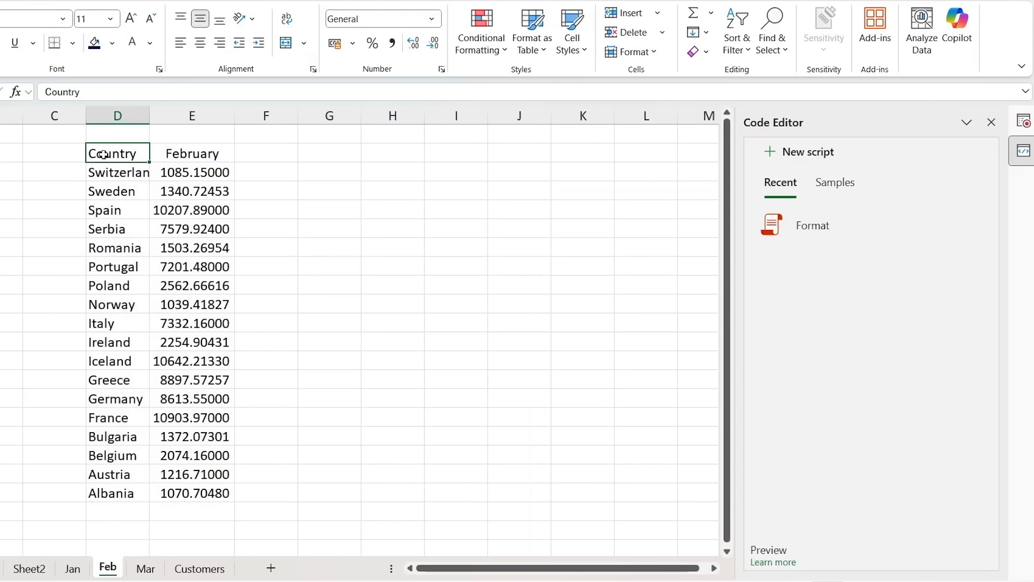
click(941, 225)
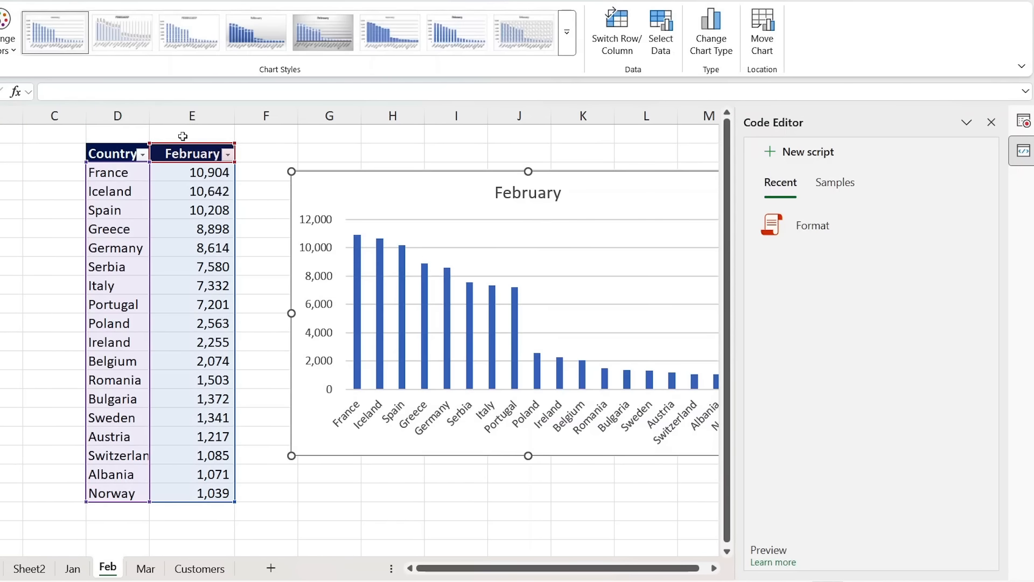
scroll(267, 184, right, 2)
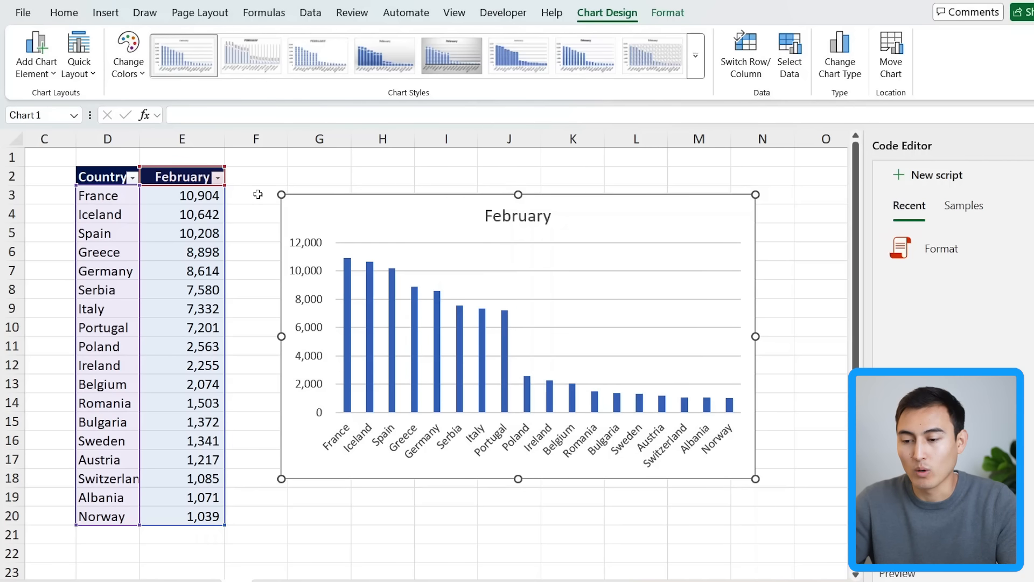
click(251, 190)
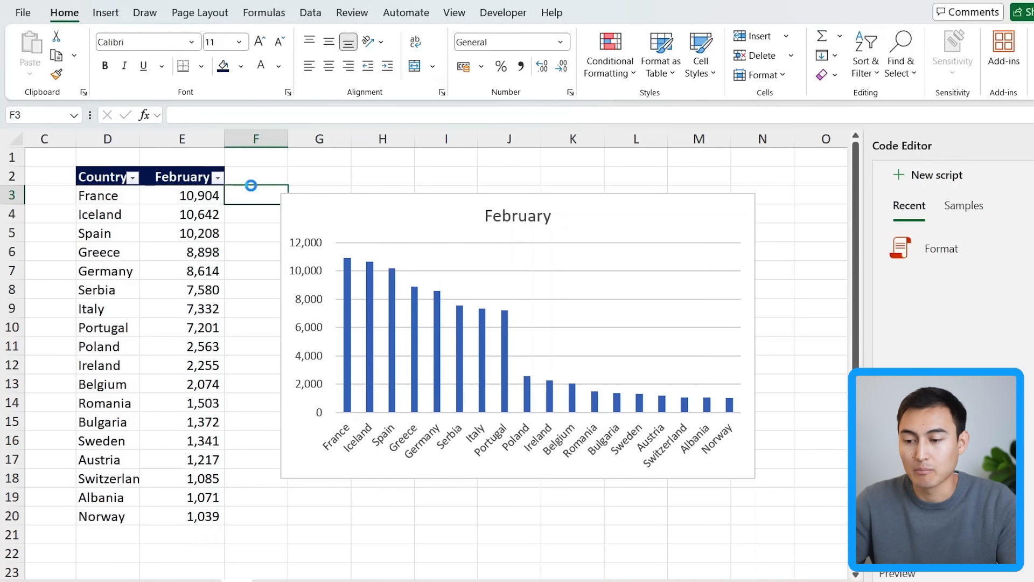
Create a new blank workbook and bring up the list of all available scripts in it
key(ctrl+n)
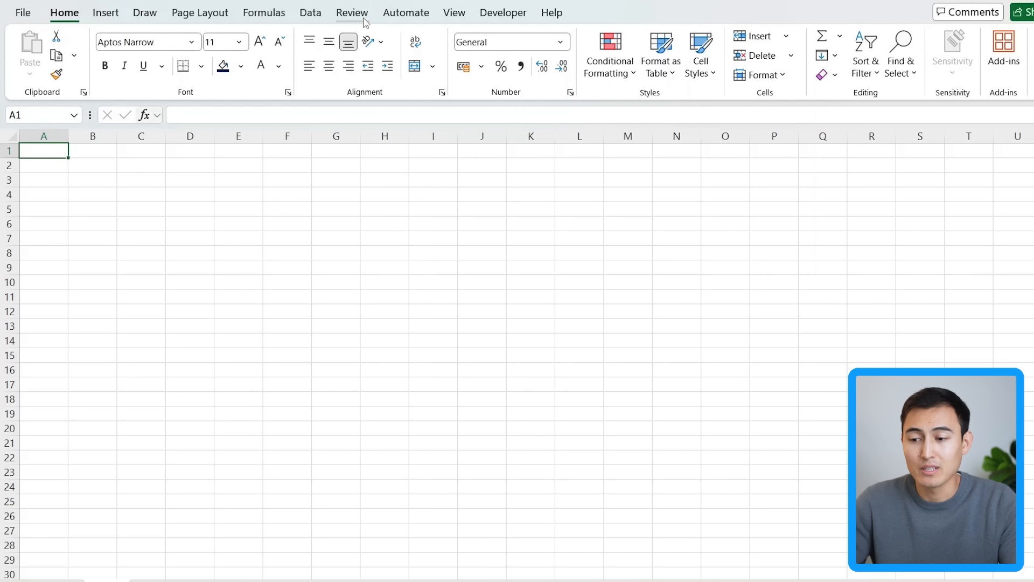
click(403, 16)
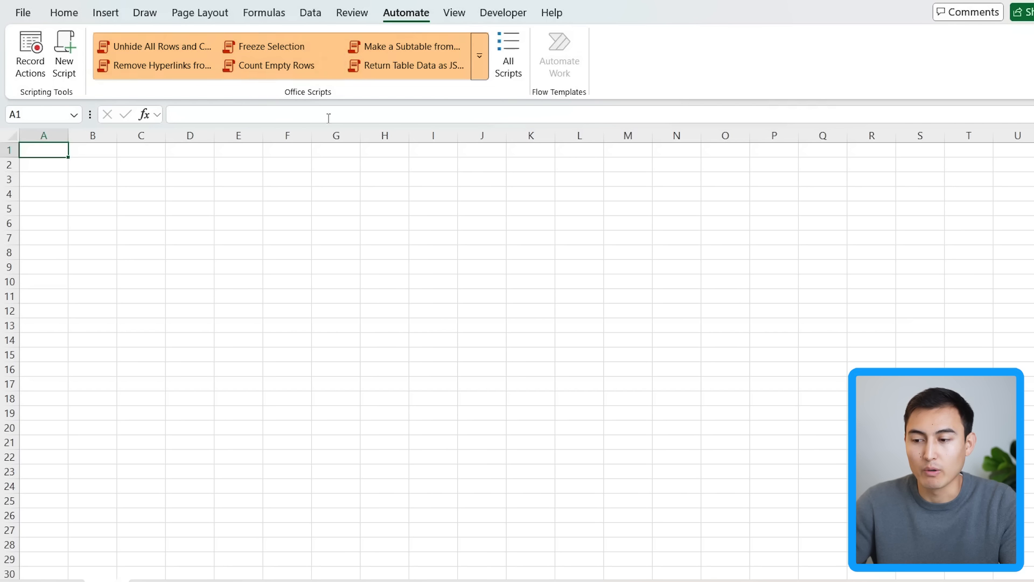
click(508, 60)
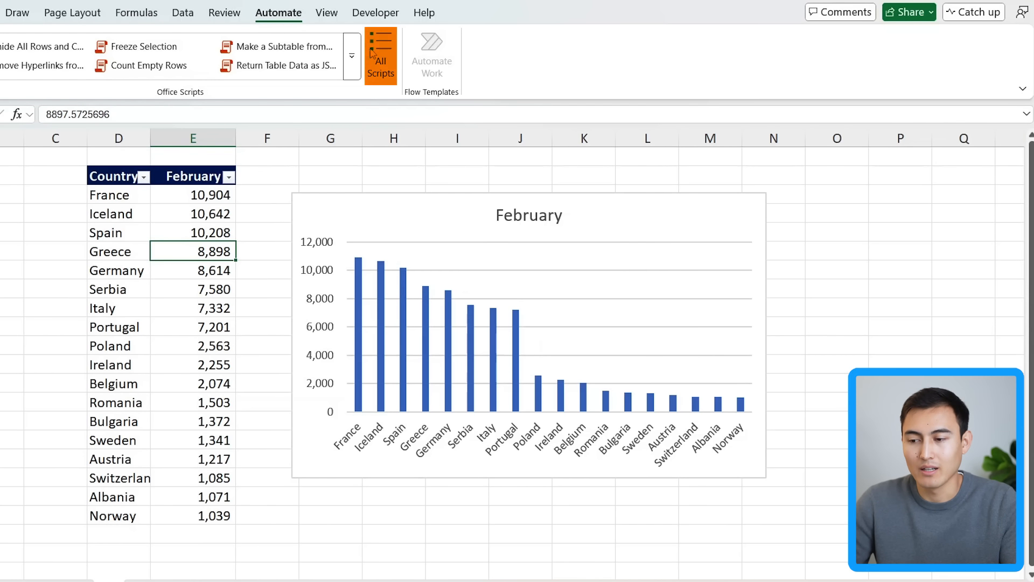
Back in the workbook with the February table, list all scripts and open the Format script in advanced editing mode
click(381, 60)
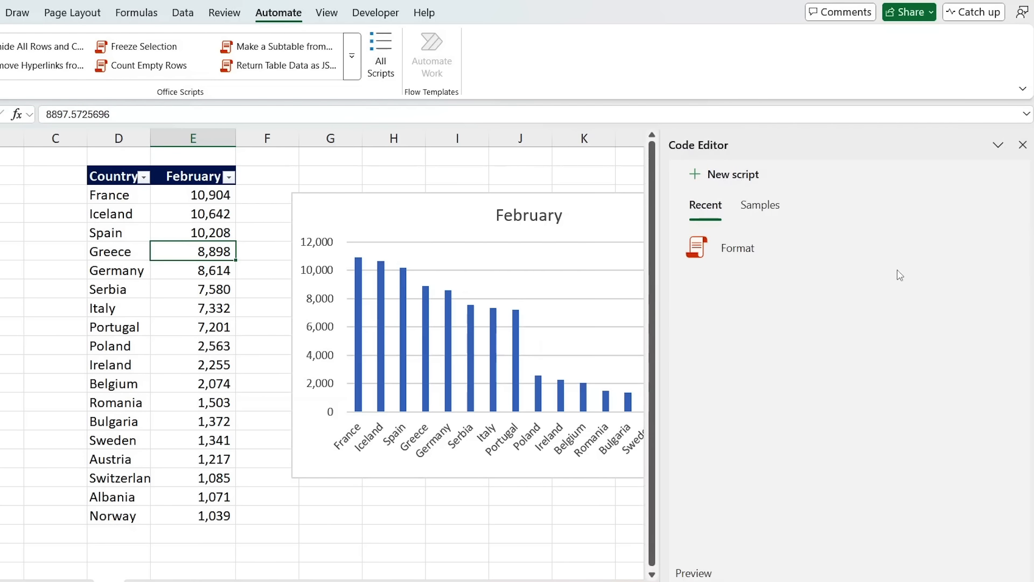
click(1004, 248)
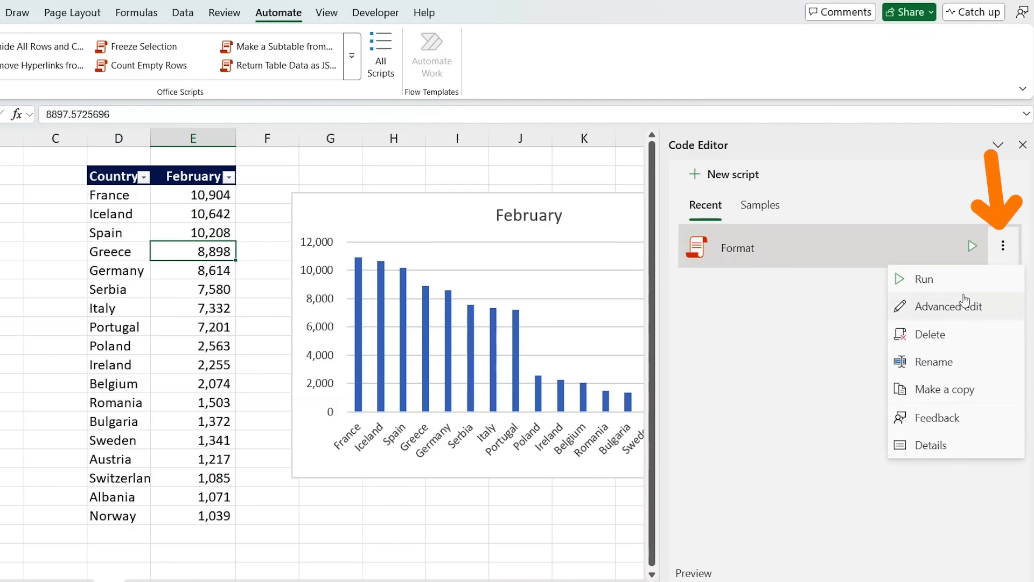
click(897, 305)
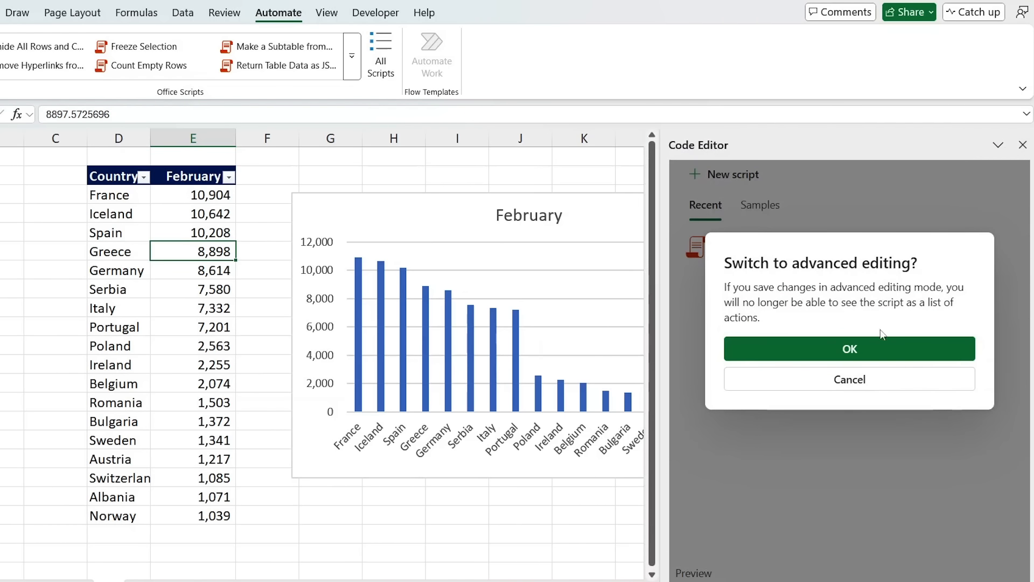
click(827, 350)
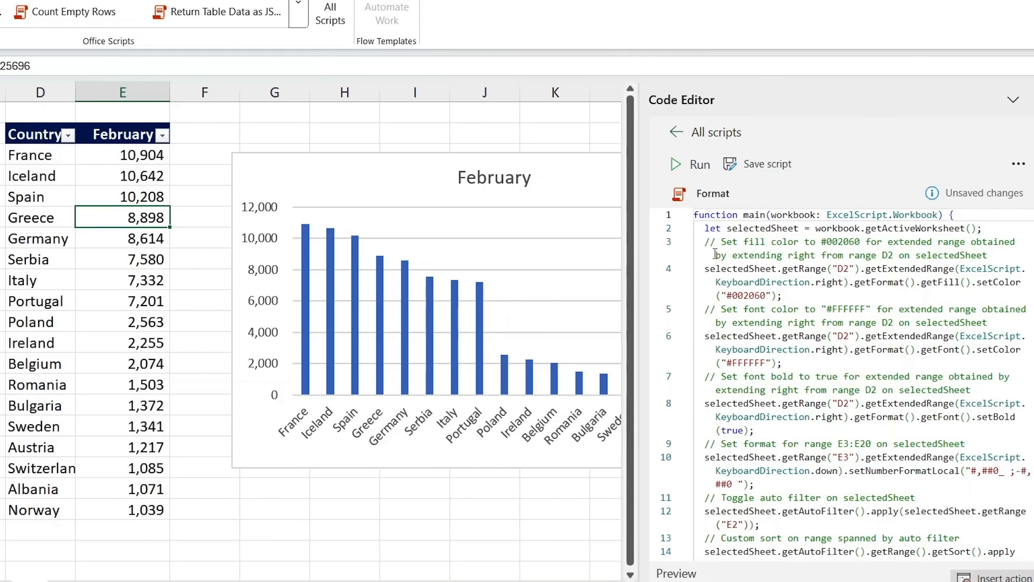
Read through the Format script's code, examining the comments and commands for fill color, font color and the chart
double_click(732, 243)
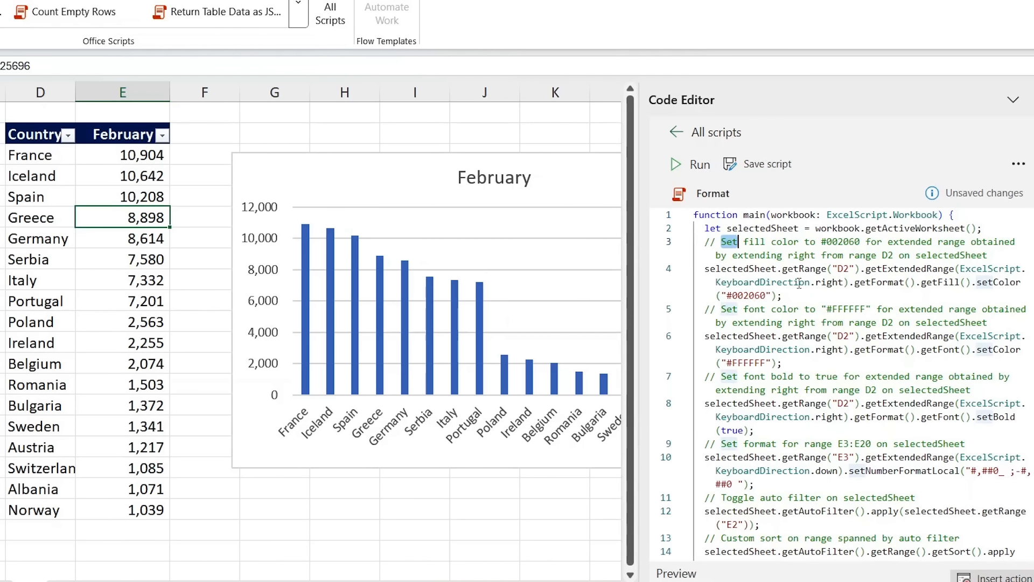
click(755, 240)
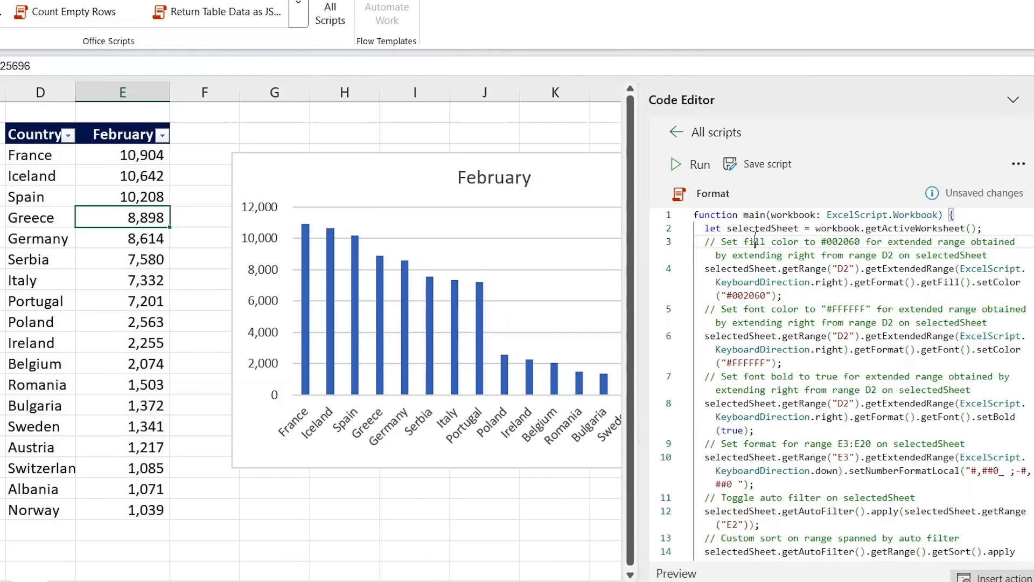
triple_click(796, 268)
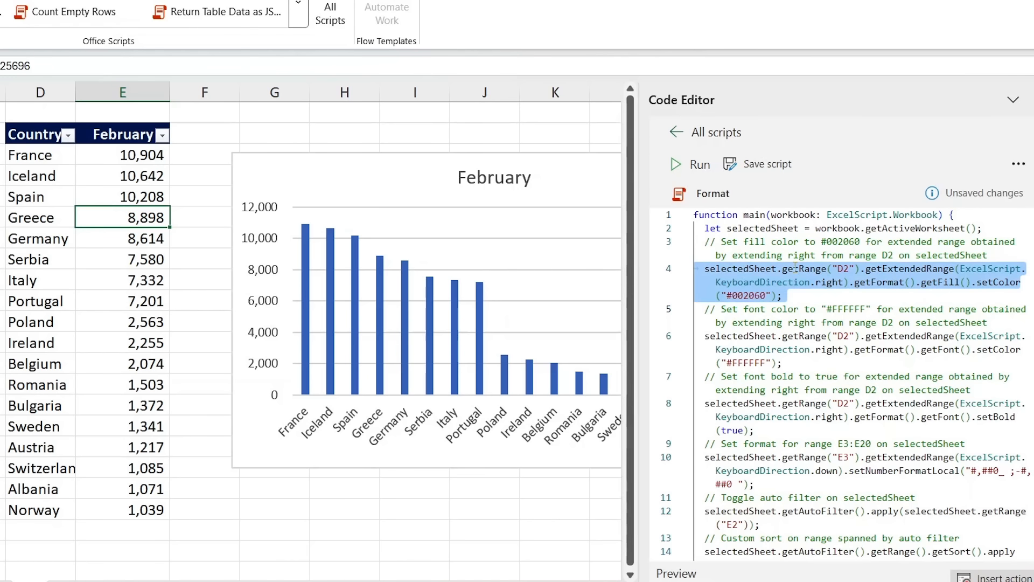
triple_click(769, 311)
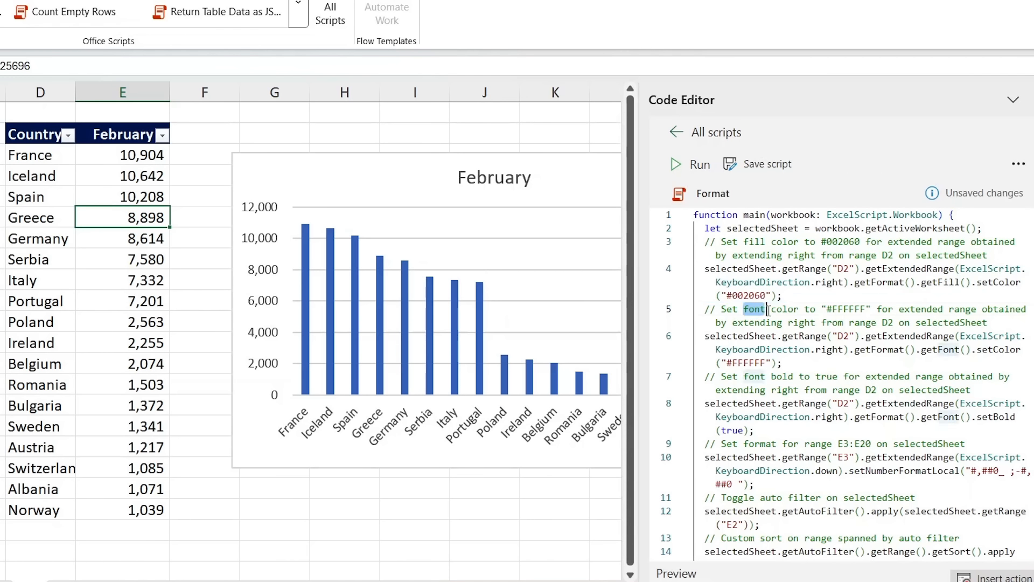
click(728, 320)
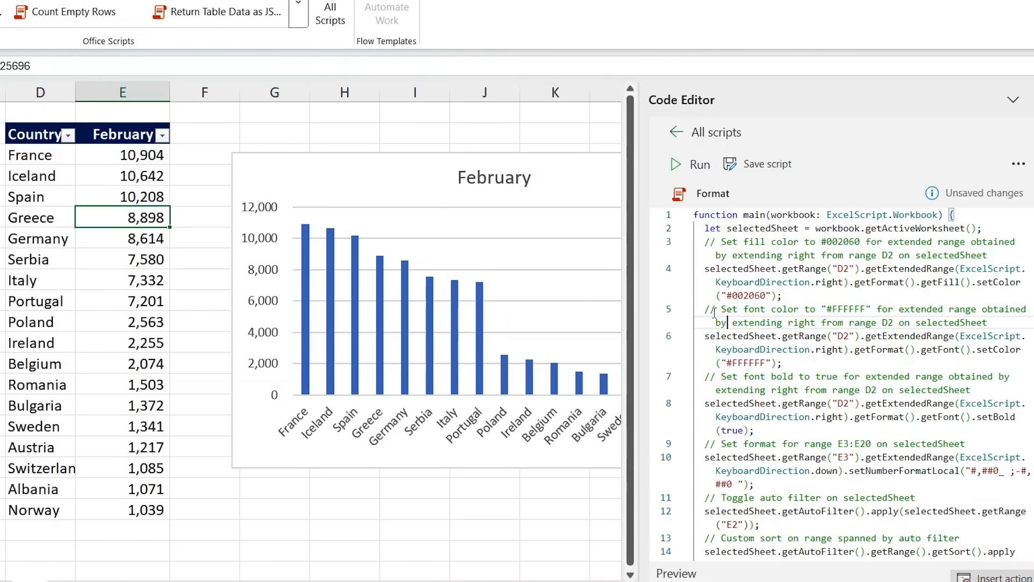
click(701, 313)
scroll(723, 394, down, 5)
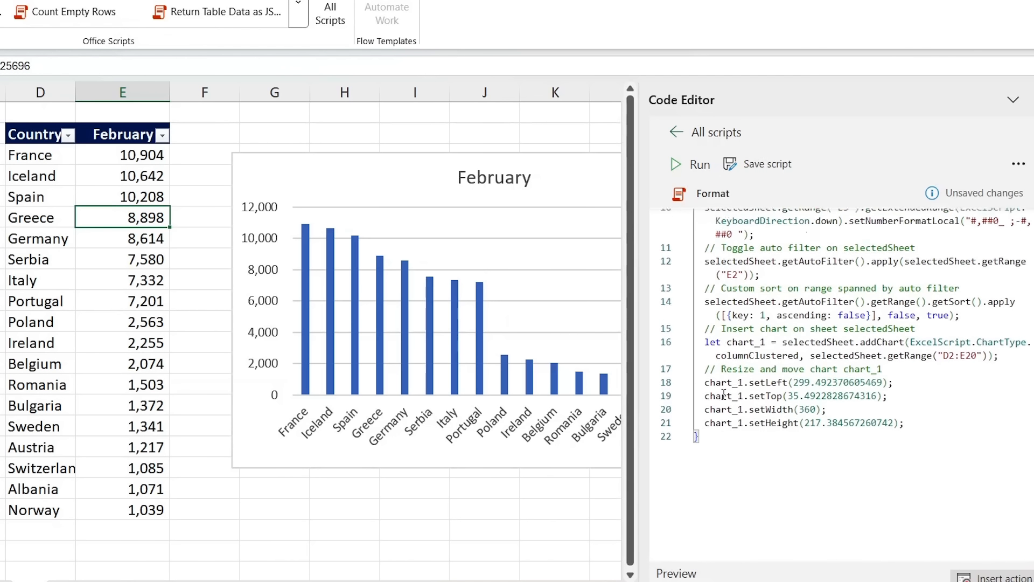
Change the chart's source range in the script's addChart command to D2:E21
click(826, 311)
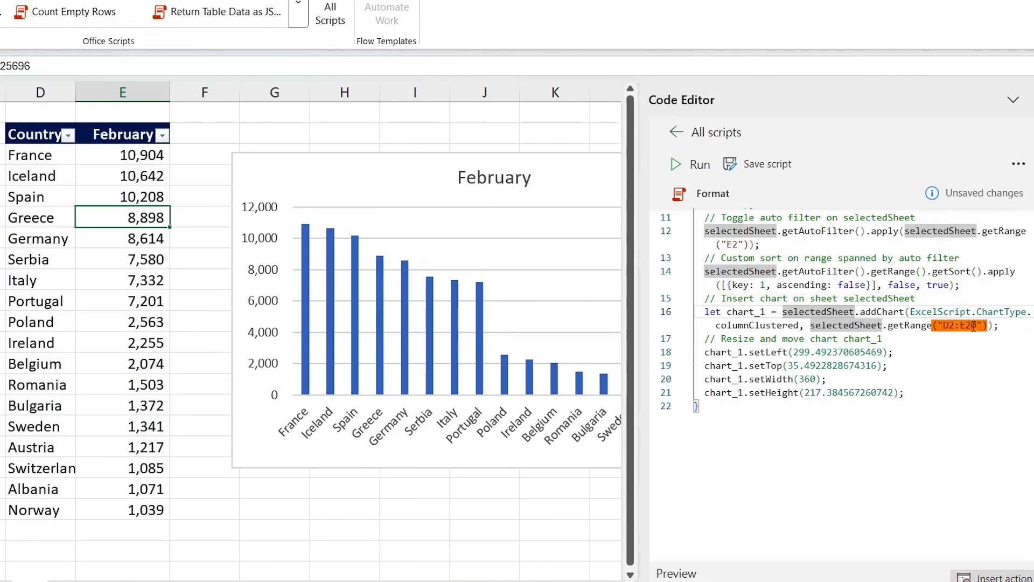
click(974, 326)
key(Delete)
text(1)
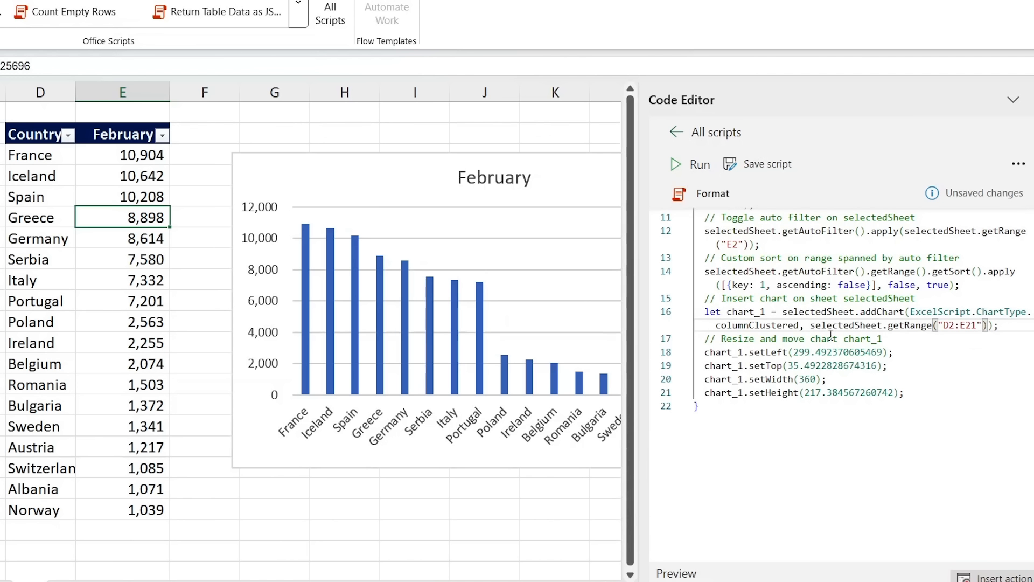
scroll(831, 334, up, 1)
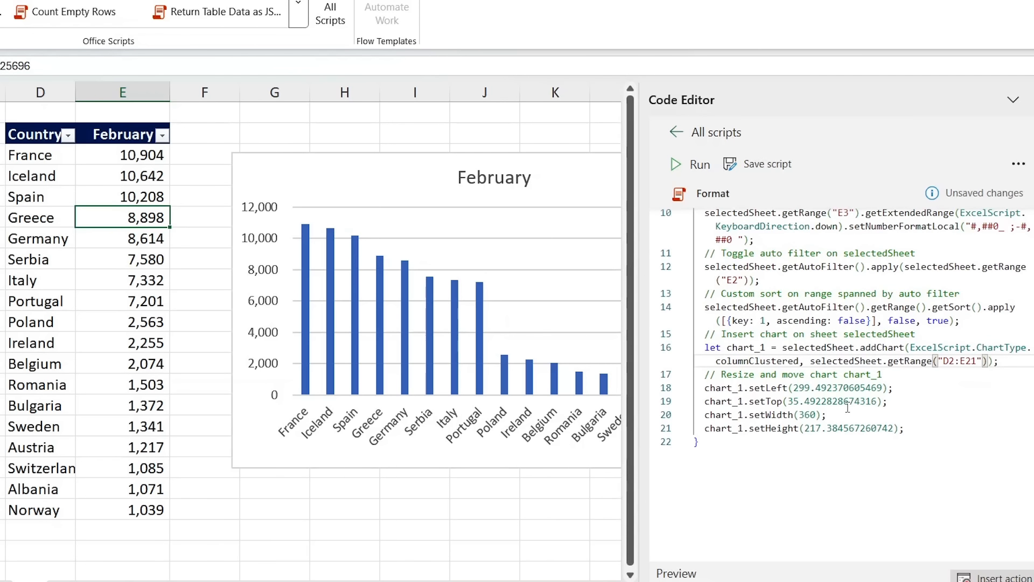